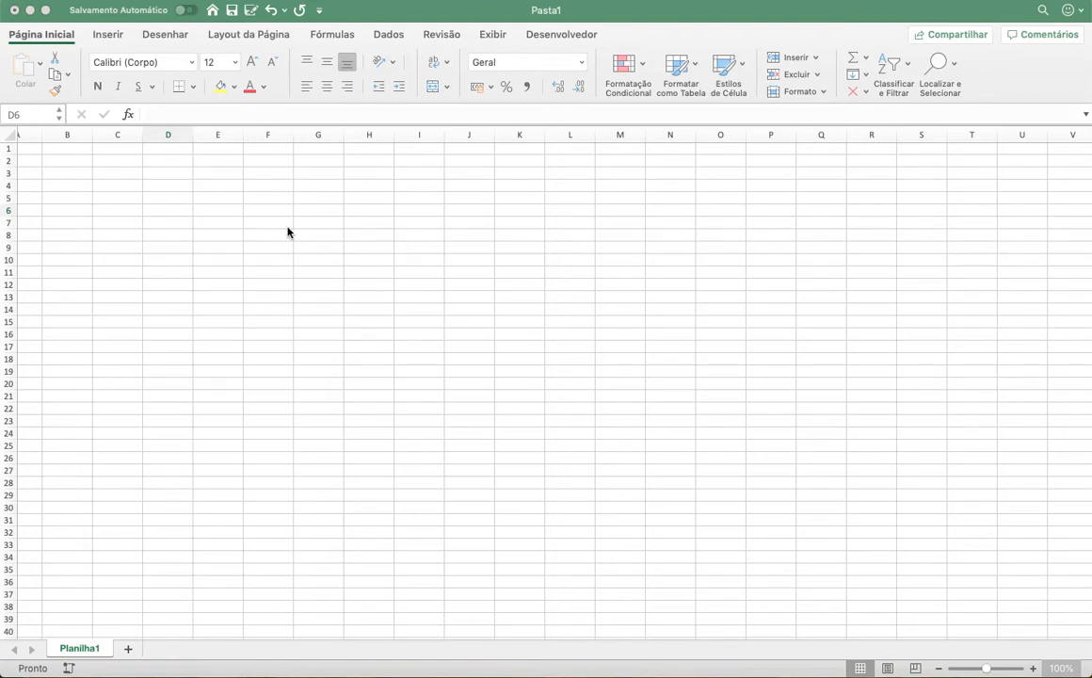
# Enter a sample first name in cell D6
pyautogui.click(194, 213)
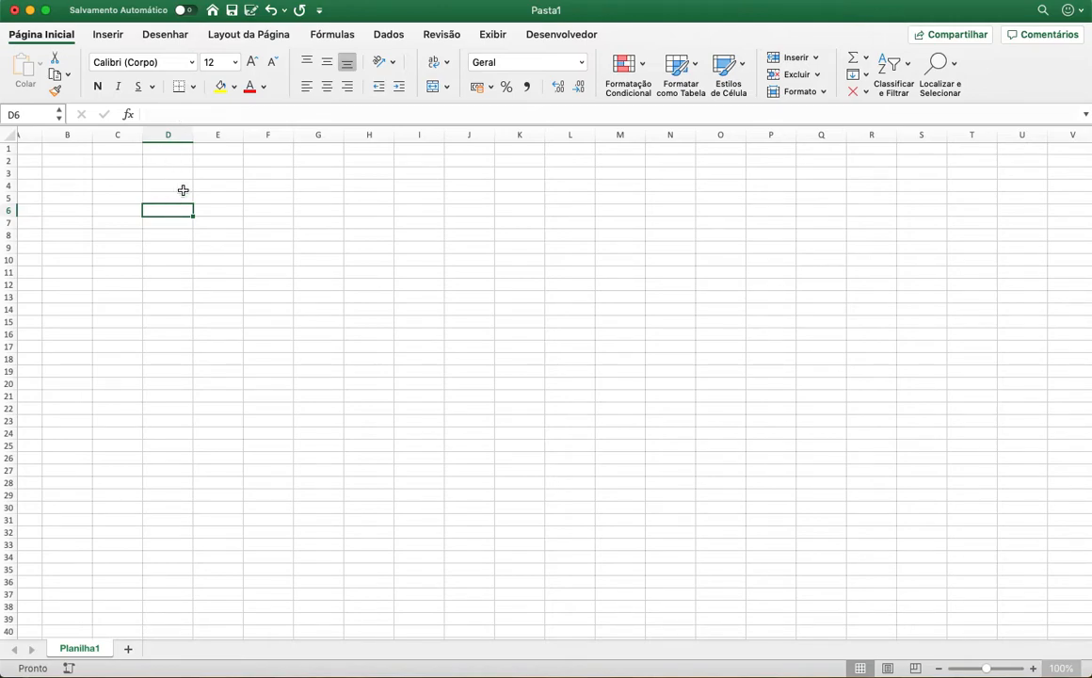
pyautogui.click(184, 115)
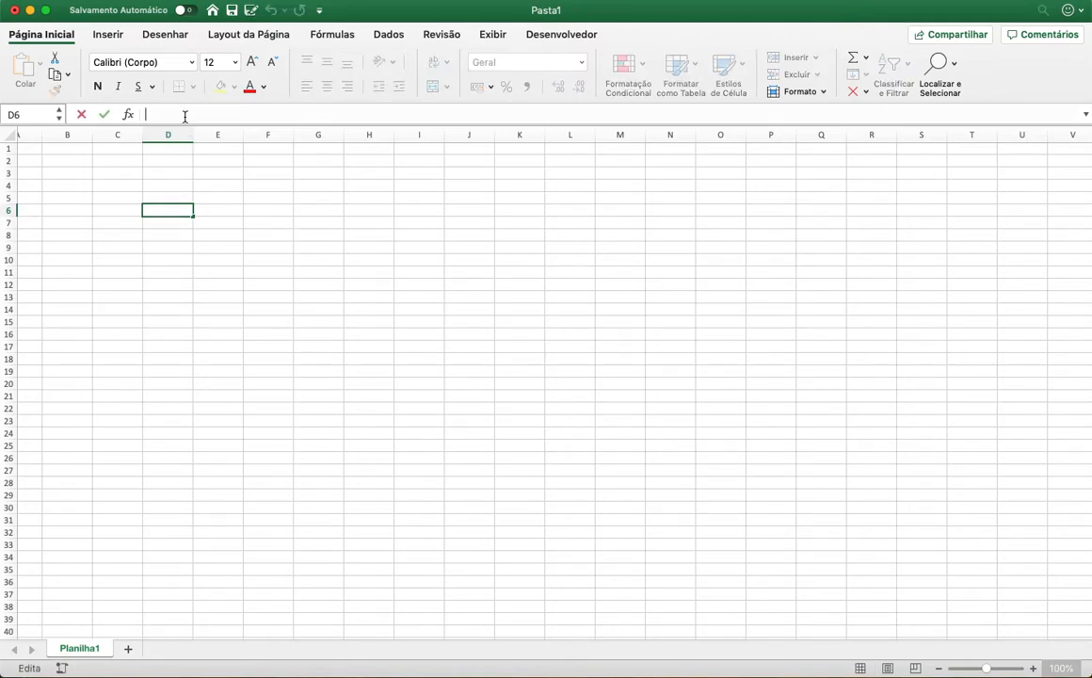
pyautogui.write('joao')
pyautogui.click(208, 272)
pyautogui.click(159, 211)
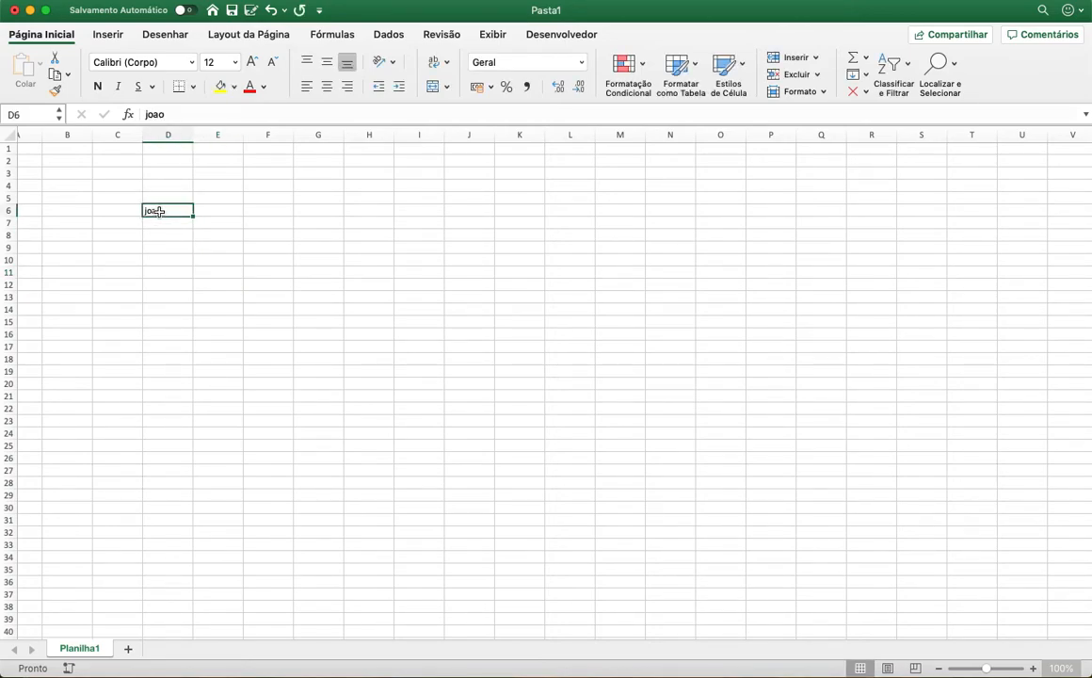
# Enter the number 34 in cell E6, beside the sample name
pyautogui.click(217, 212)
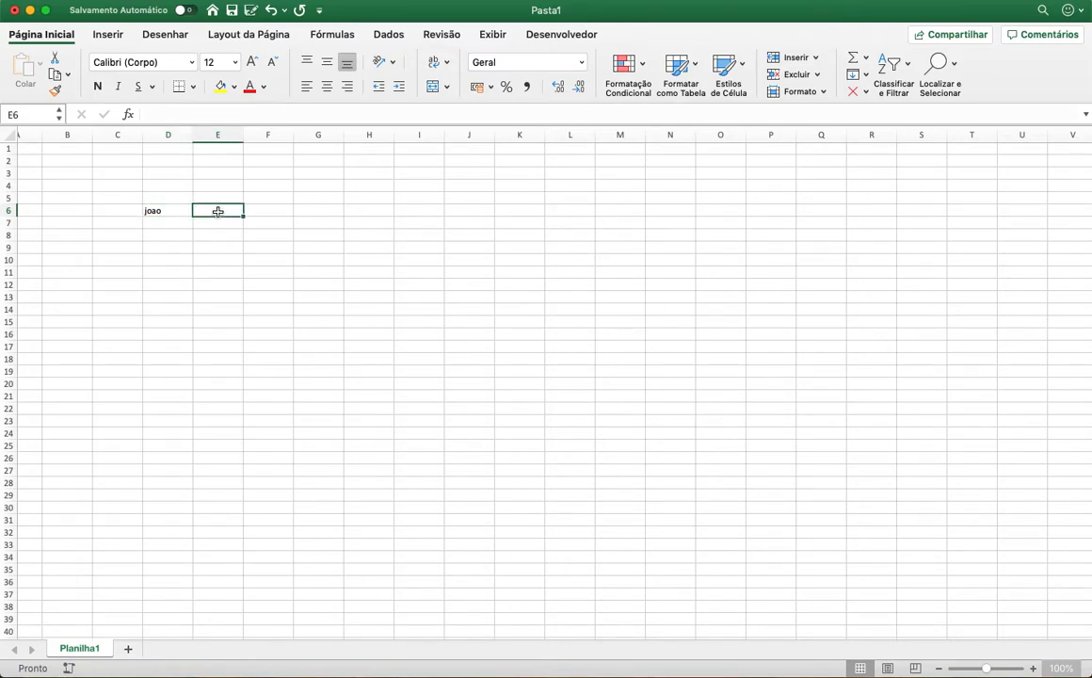
pyautogui.write('34')
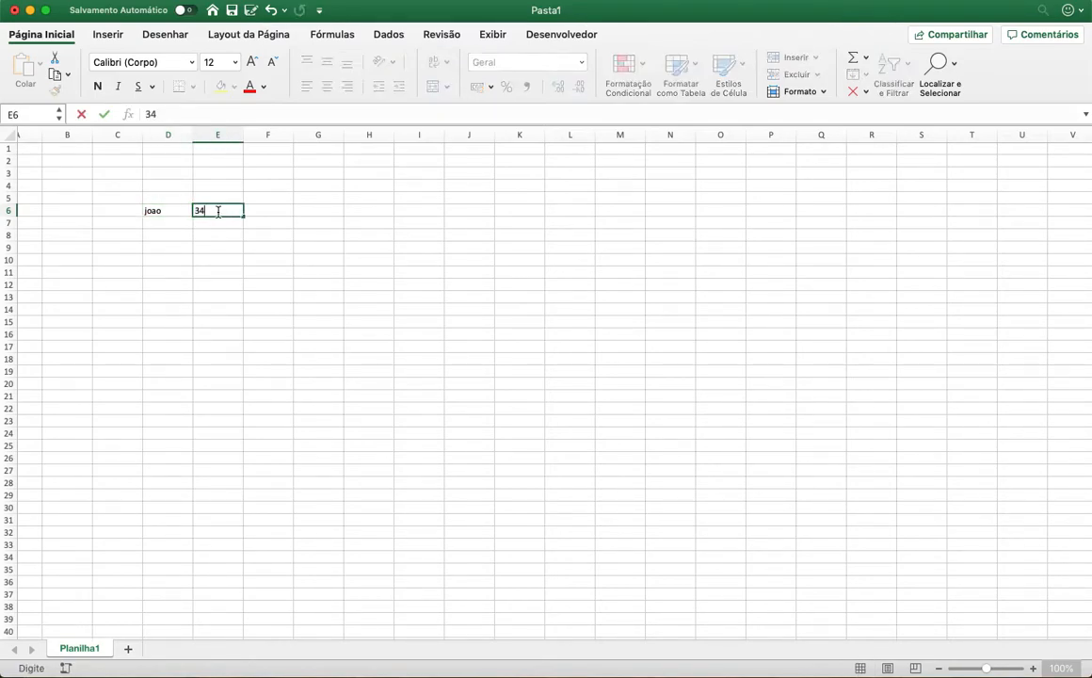
pyautogui.click(223, 242)
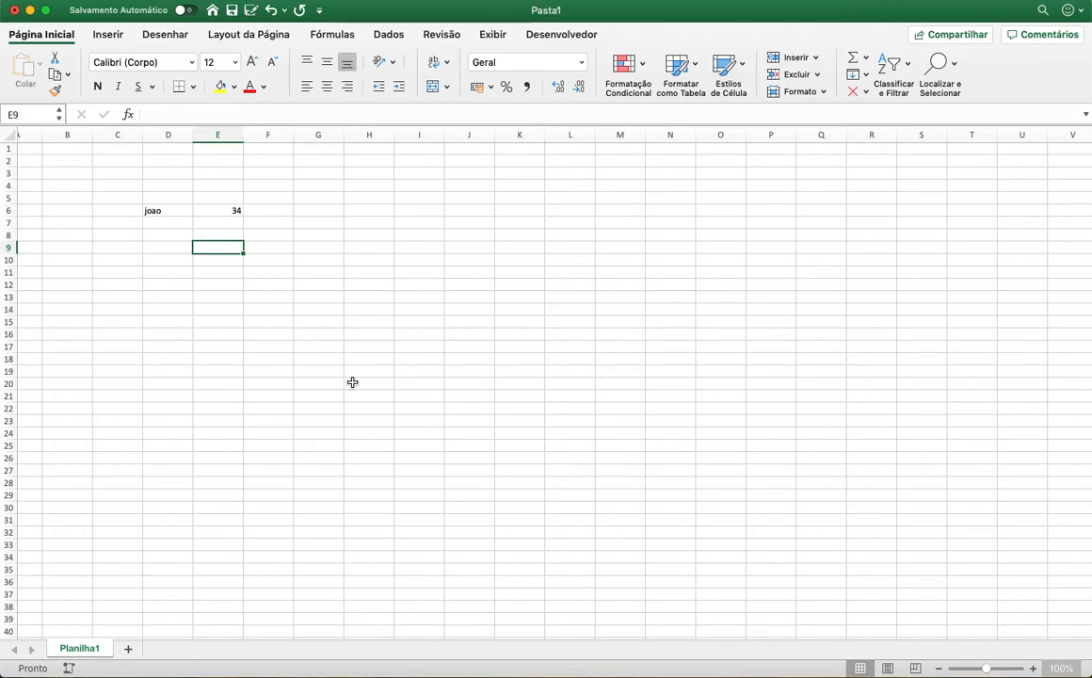
pyautogui.click(299, 259)
pyautogui.click(146, 210)
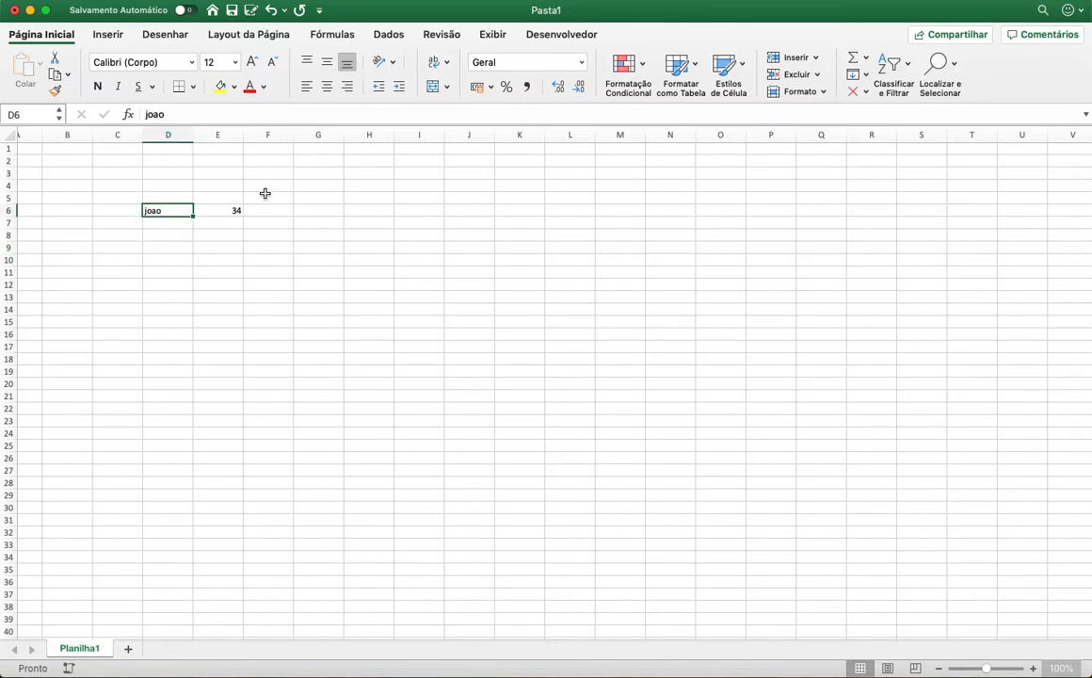
pyautogui.click(290, 331)
# Clear the contents of cells D6 and E6
pyautogui.click(155, 214)
pyautogui.press('Delete')
pyautogui.click(218, 218)
pyautogui.press('Delete')
pyautogui.click(176, 265)
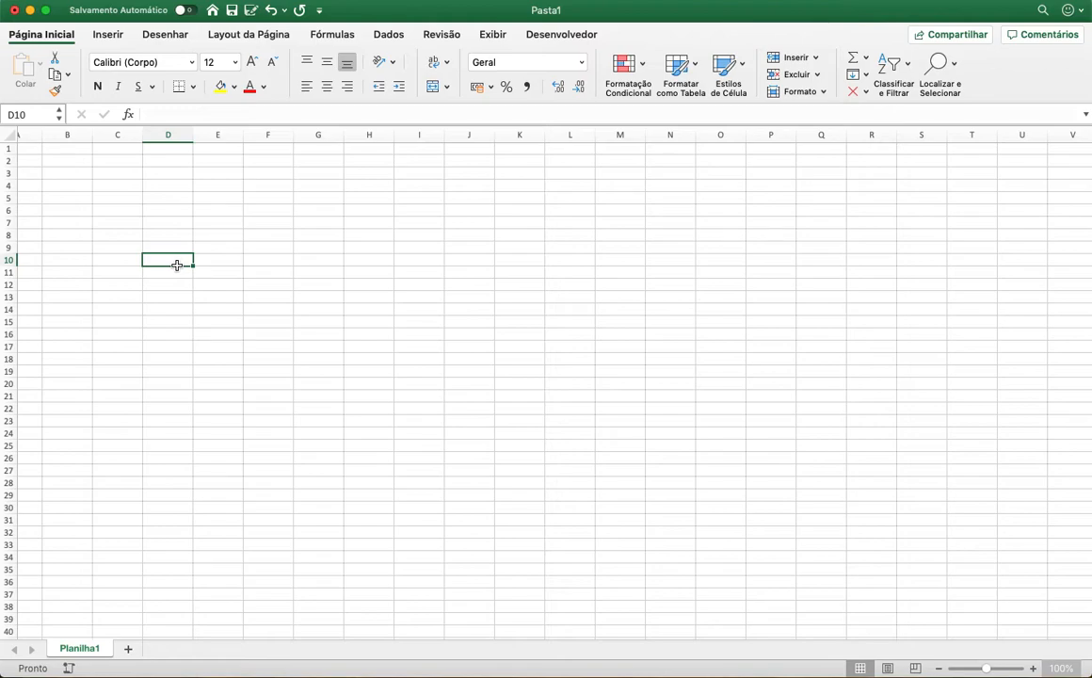
# Enter "seg" in cell F10 and autofill the weekday series across row 10 to K10
pyautogui.click(253, 260)
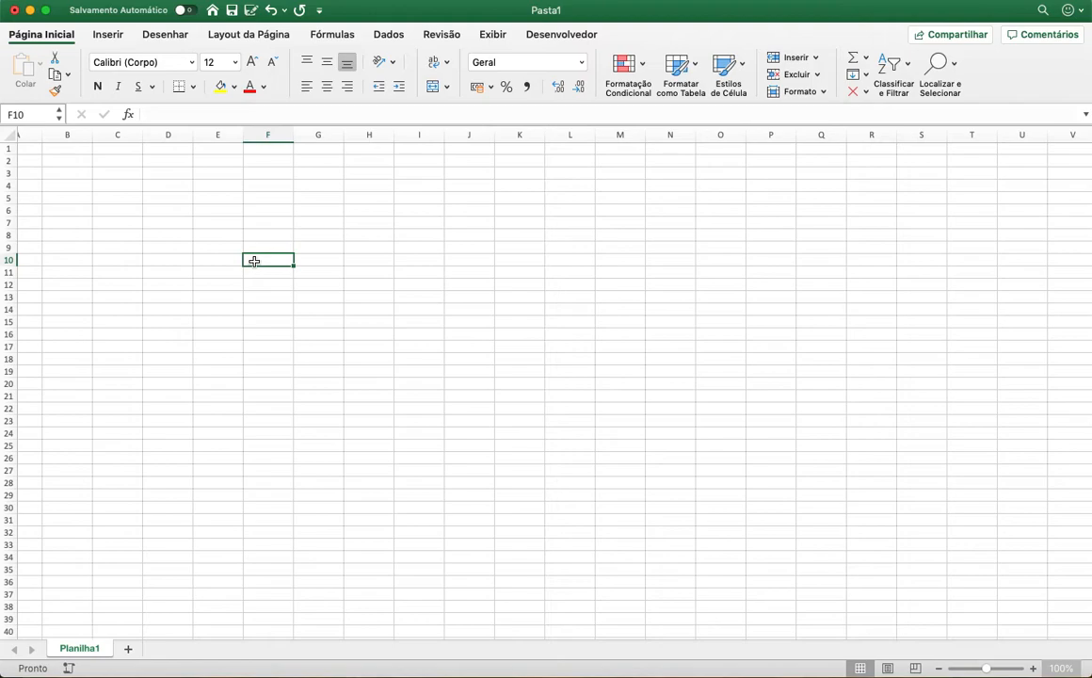
pyautogui.write('seg')
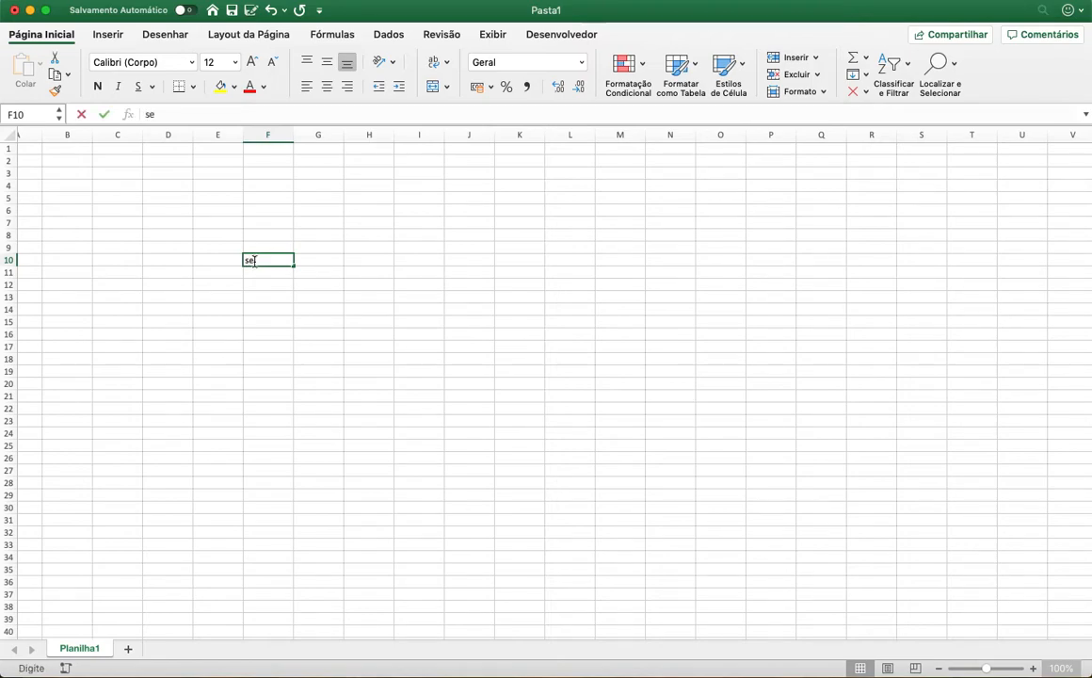
pyautogui.click(265, 294)
pyautogui.click(262, 259)
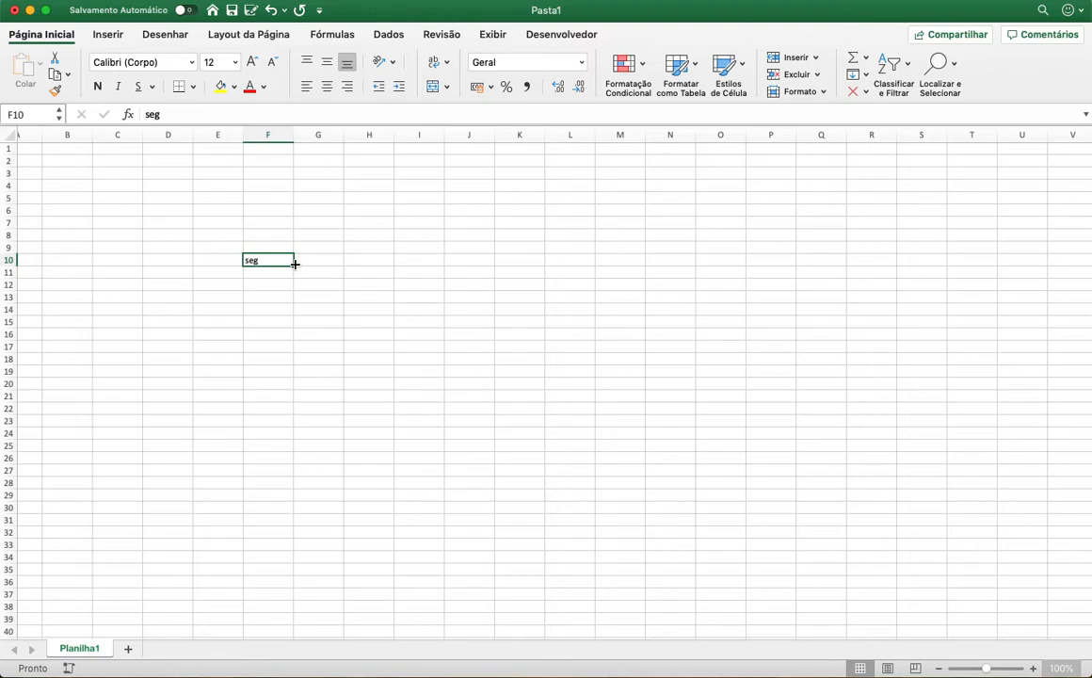
pyautogui.moveTo(295, 265); pyautogui.dragTo(527, 265)
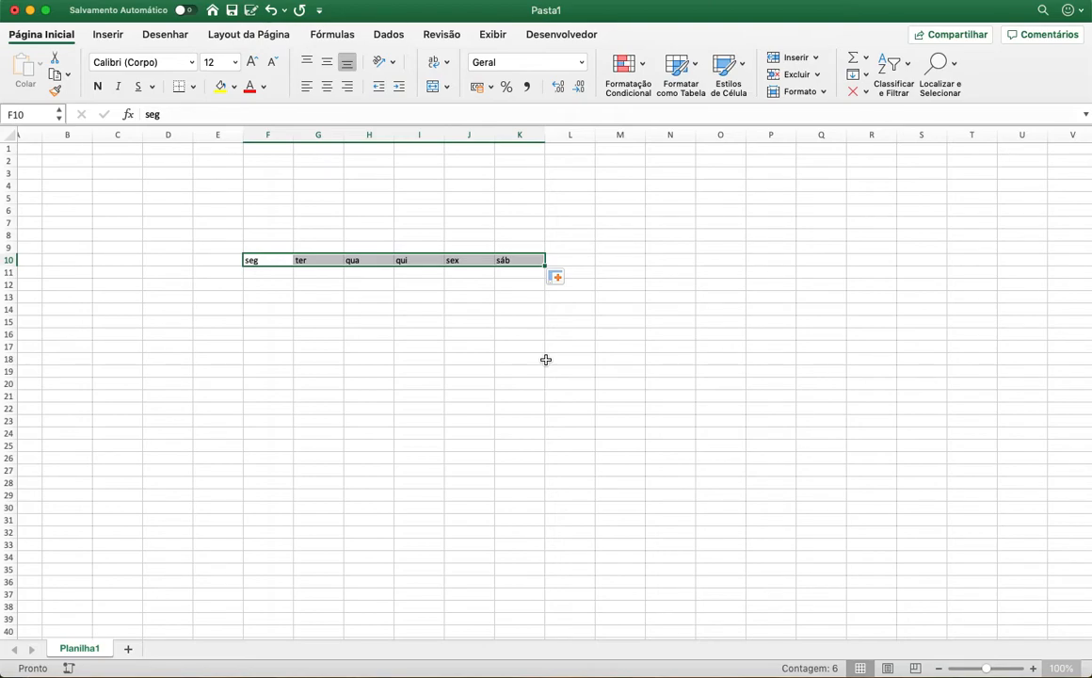
pyautogui.hscroll(2, 547, 360)
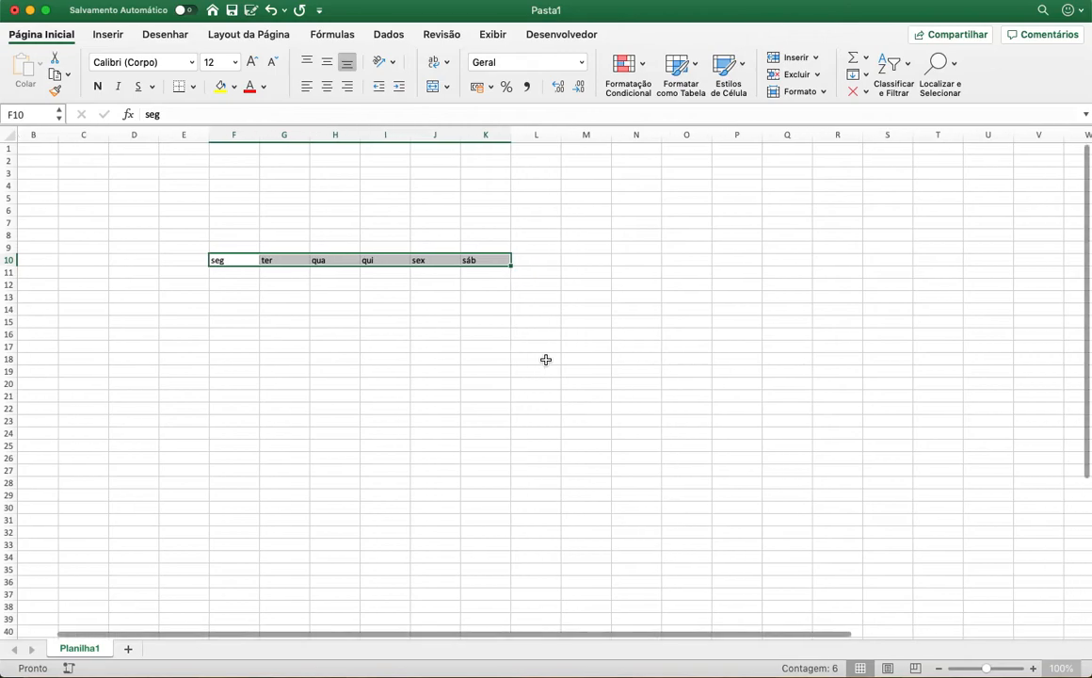
pyautogui.hscroll(3, 171, 348)
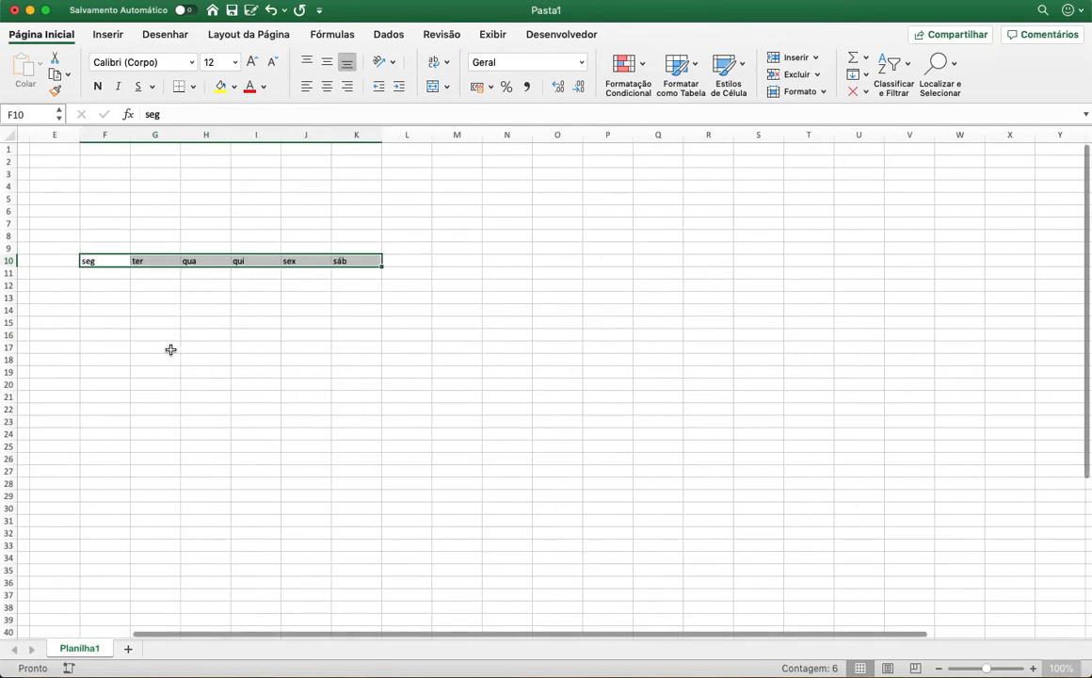
pyautogui.hscroll(-5, 171, 348)
pyautogui.click(445, 383)
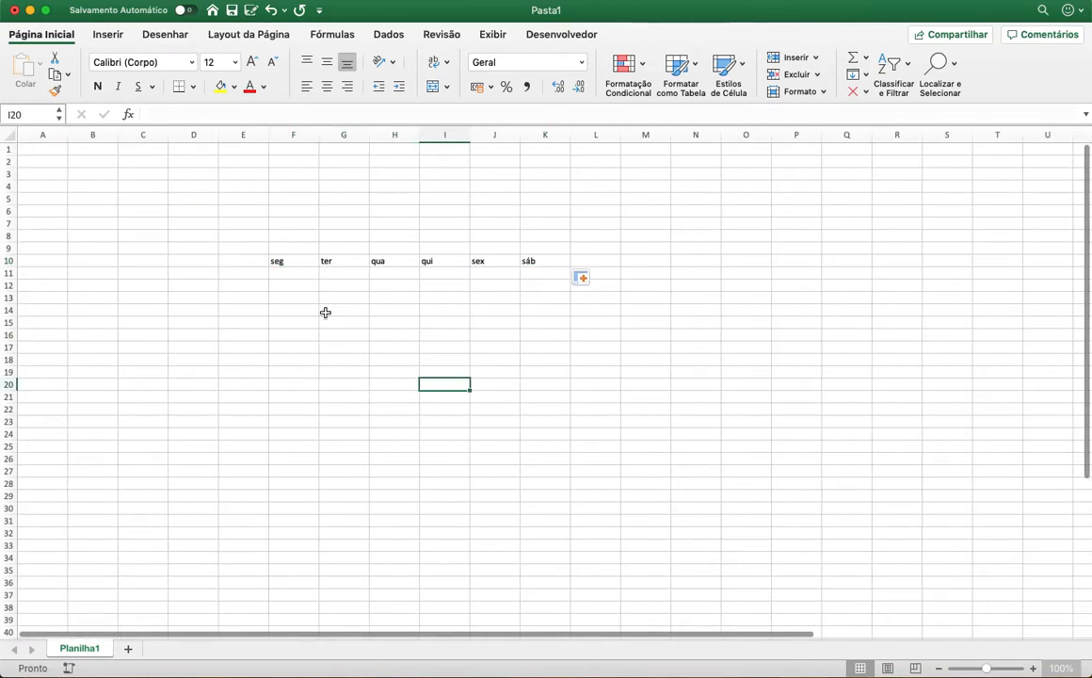
# Enter "Janeiro" in cell F20 and autofill the month series across row 20 to K20
pyautogui.click(292, 383)
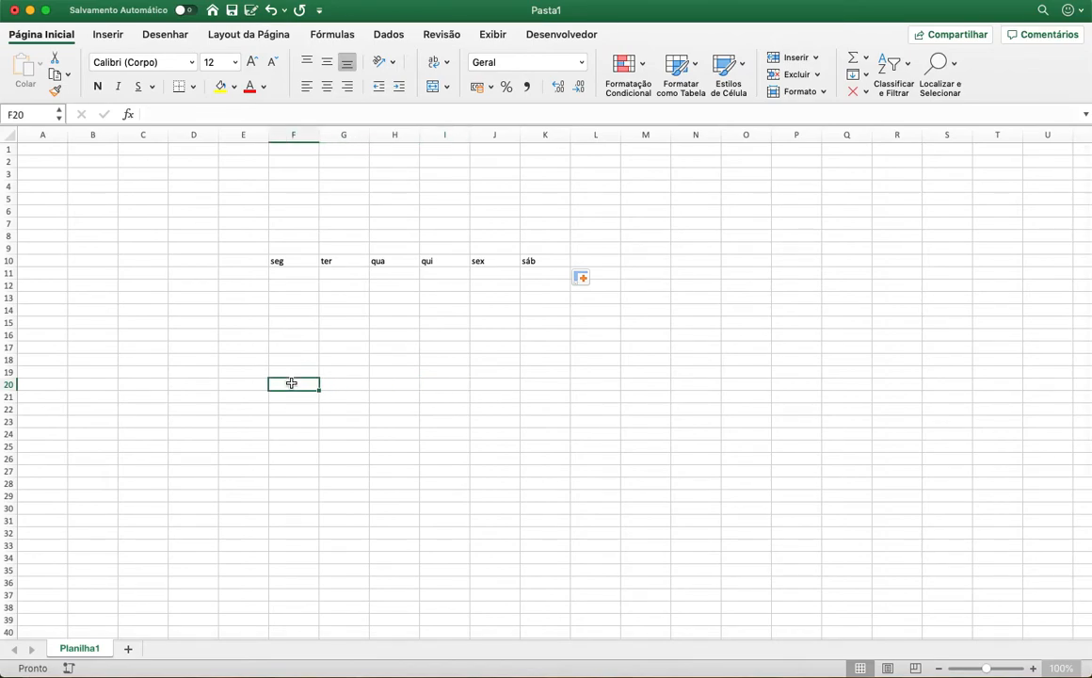
pyautogui.write('Janeiro')
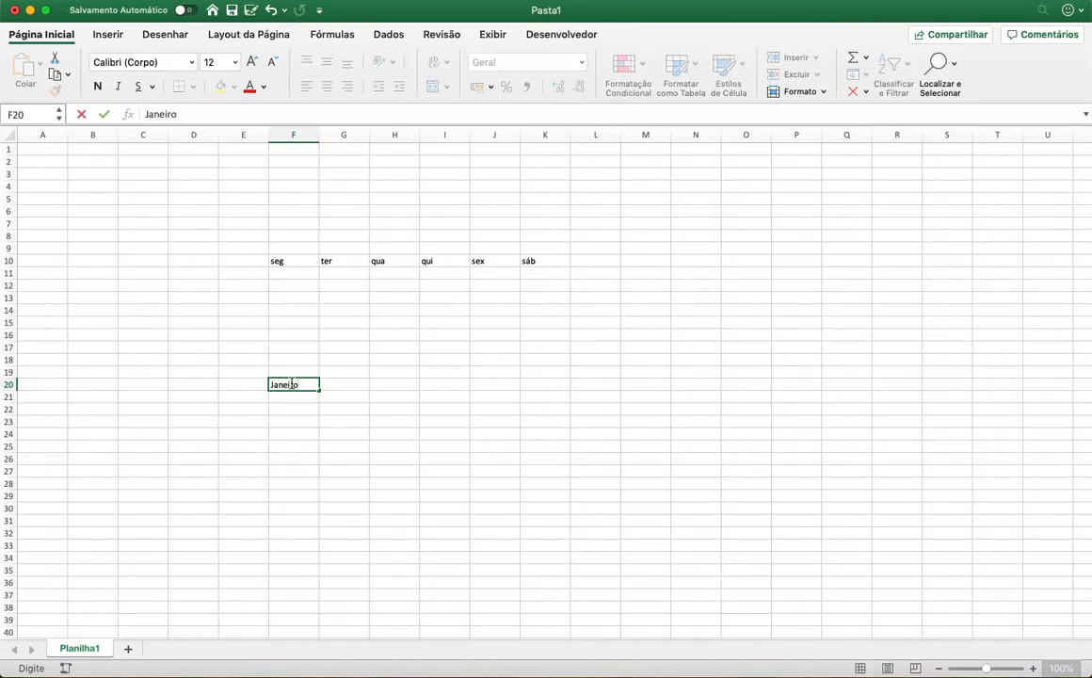
pyautogui.click(359, 421)
pyautogui.click(293, 383)
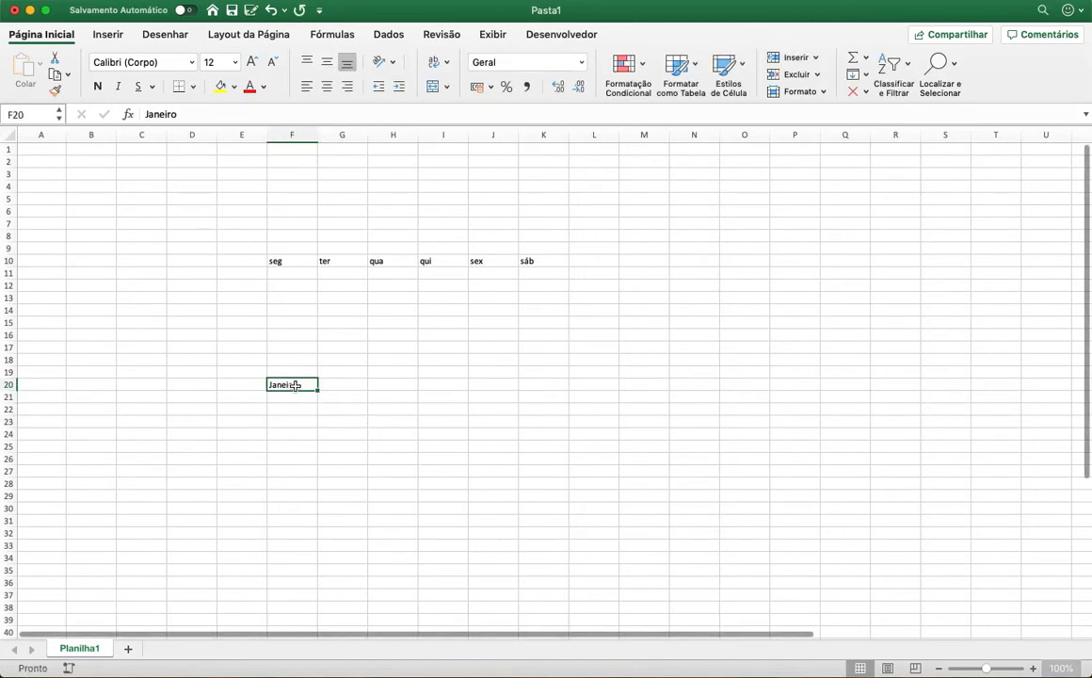
pyautogui.moveTo(318, 390); pyautogui.dragTo(565, 389)
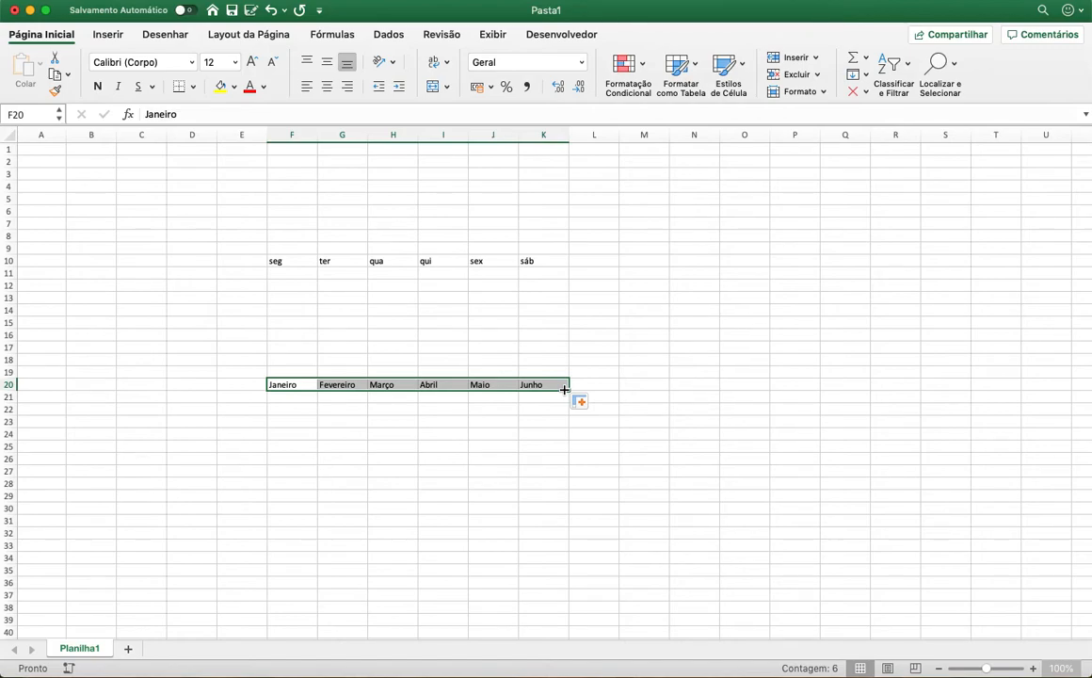
pyautogui.hscroll(2, 568, 402)
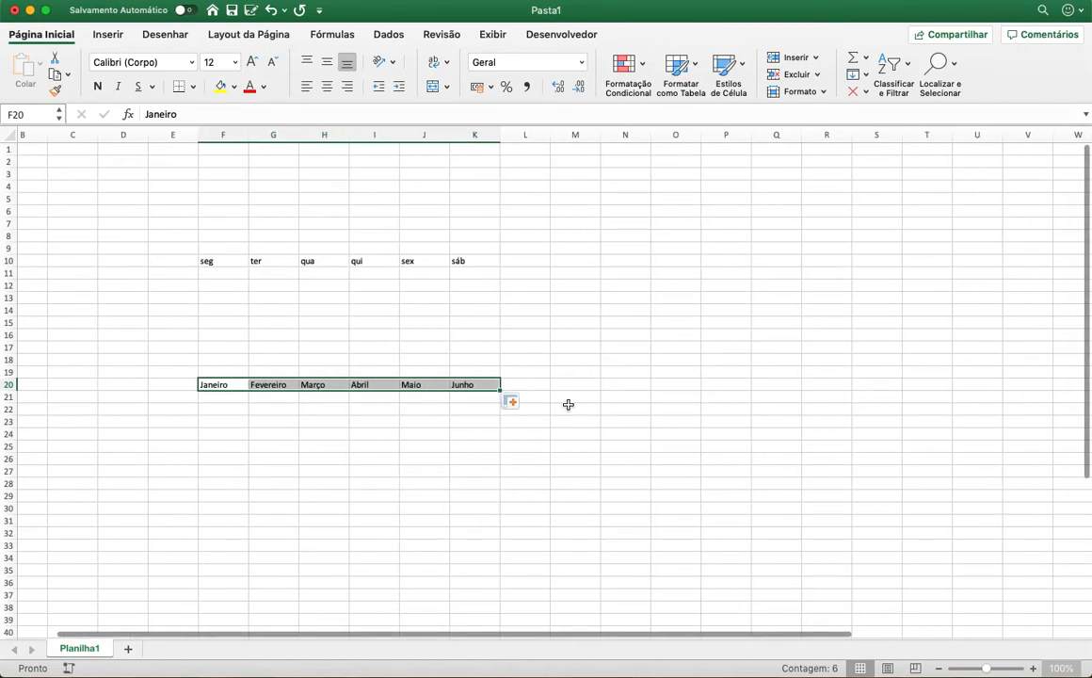
pyautogui.hscroll(2, 568, 402)
pyautogui.hscroll(-4, 568, 402)
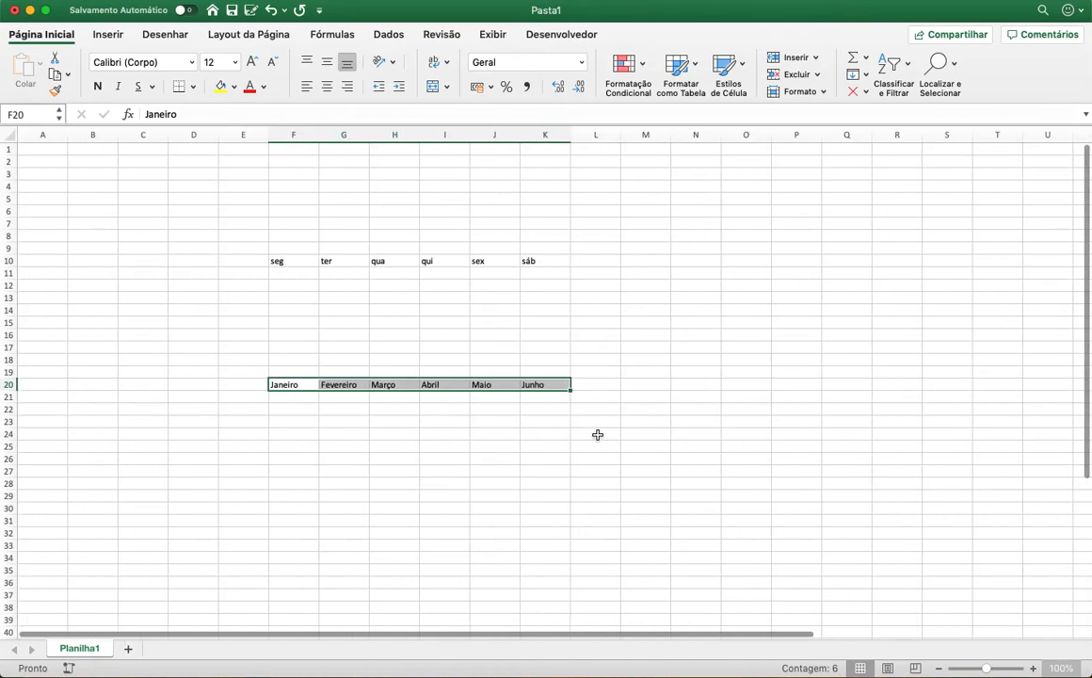
pyautogui.click(584, 312)
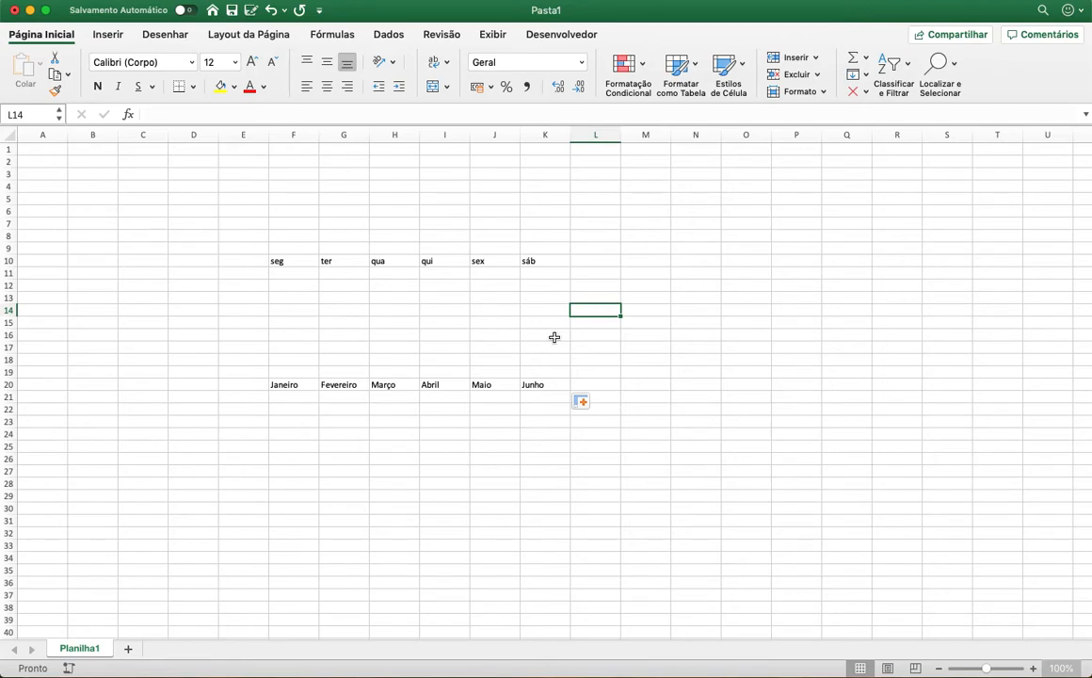
# Autofill the months backward from F20 to C20 and the weekdays backward from F10 to C10
pyautogui.click(309, 384)
pyautogui.moveTo(318, 390); pyautogui.dragTo(110, 384)
pyautogui.click(286, 260)
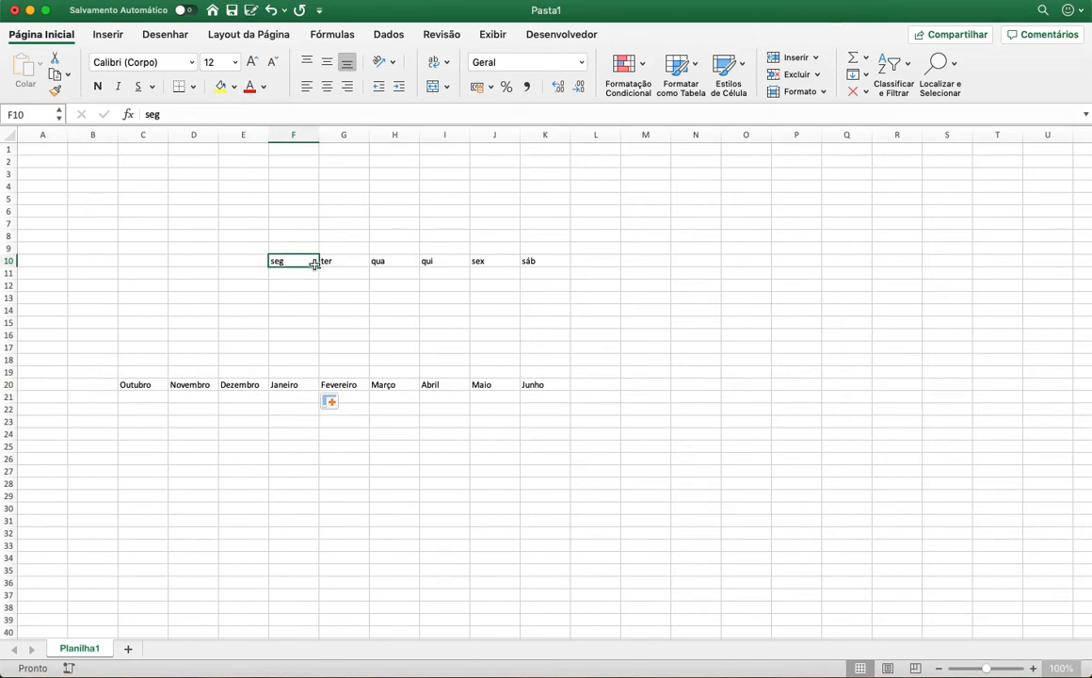
pyautogui.moveTo(319, 267); pyautogui.dragTo(134, 260)
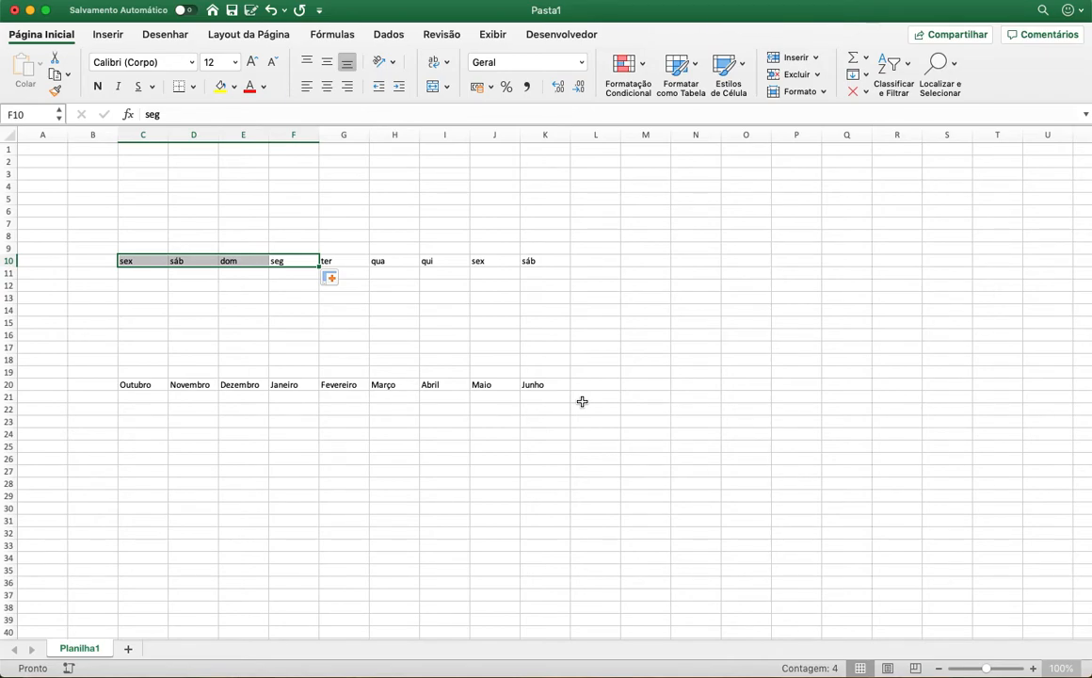
# Extend the weekday series from K10 across to N10, and continue it down column N to N20
pyautogui.click(549, 261)
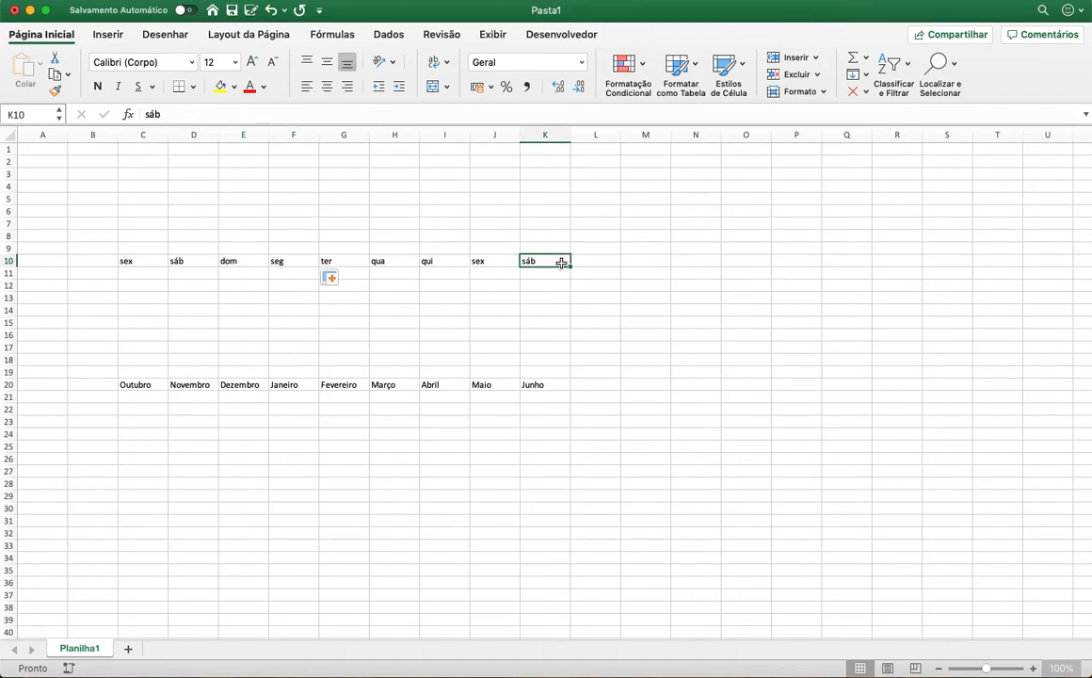
pyautogui.moveTo(571, 266); pyautogui.dragTo(722, 266)
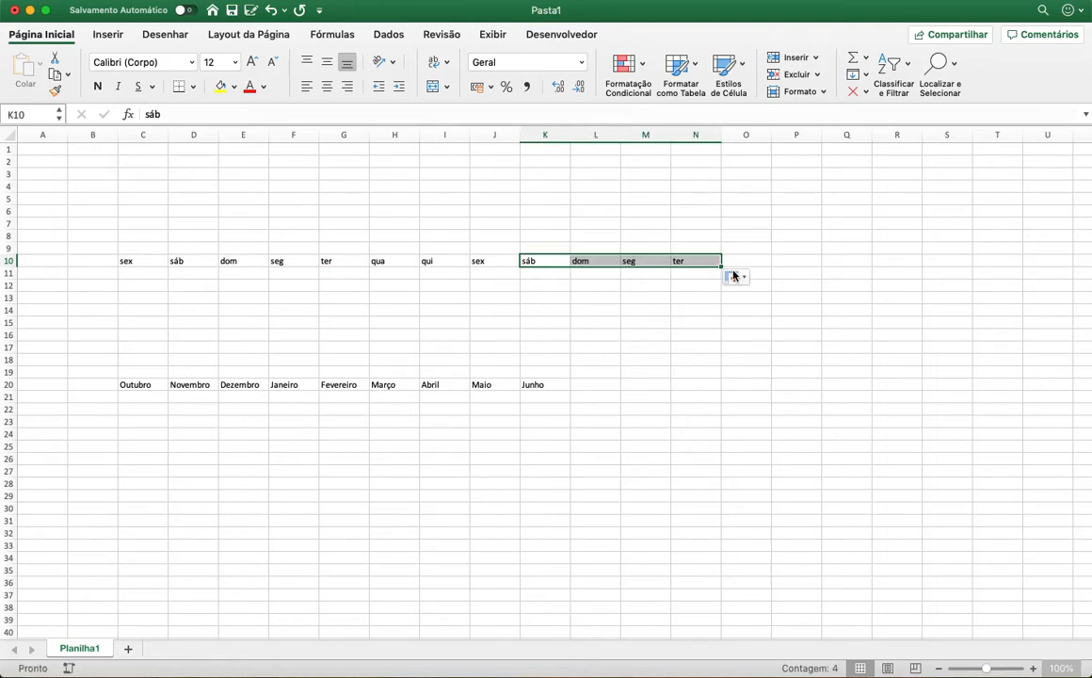
pyautogui.click(701, 260)
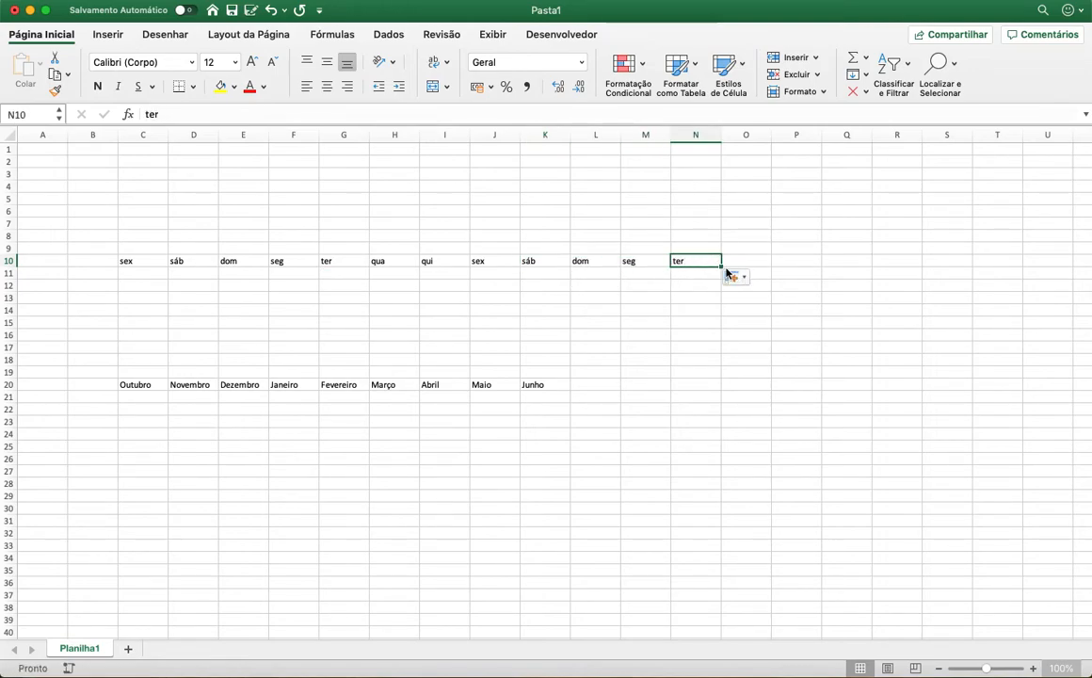
pyautogui.moveTo(721, 268); pyautogui.dragTo(720, 387)
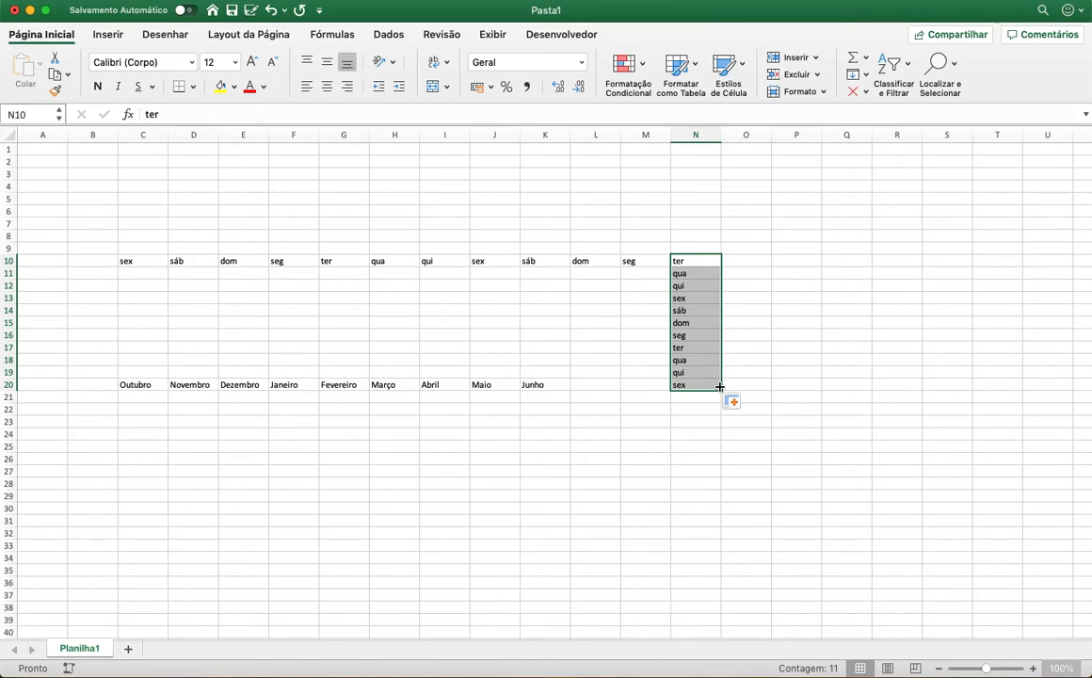
pyautogui.click(544, 385)
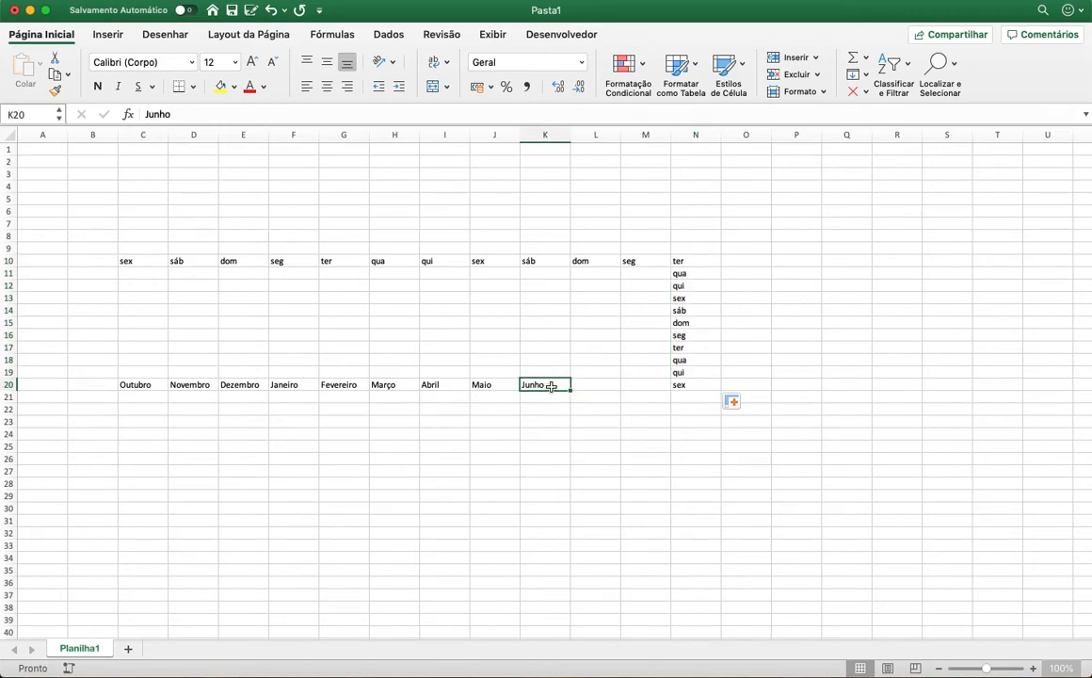
# Autofill the weekdays backward from N14 to K14 and the months upward from D20 to D16
pyautogui.click(704, 311)
pyautogui.moveTo(721, 317); pyautogui.dragTo(538, 309)
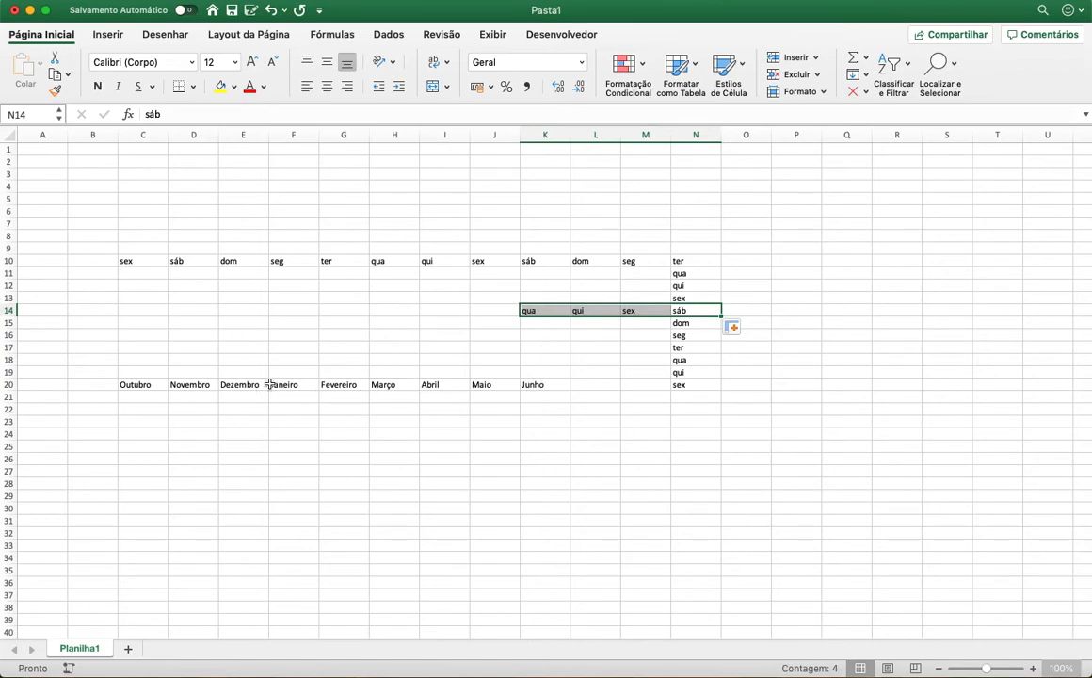
pyautogui.click(190, 387)
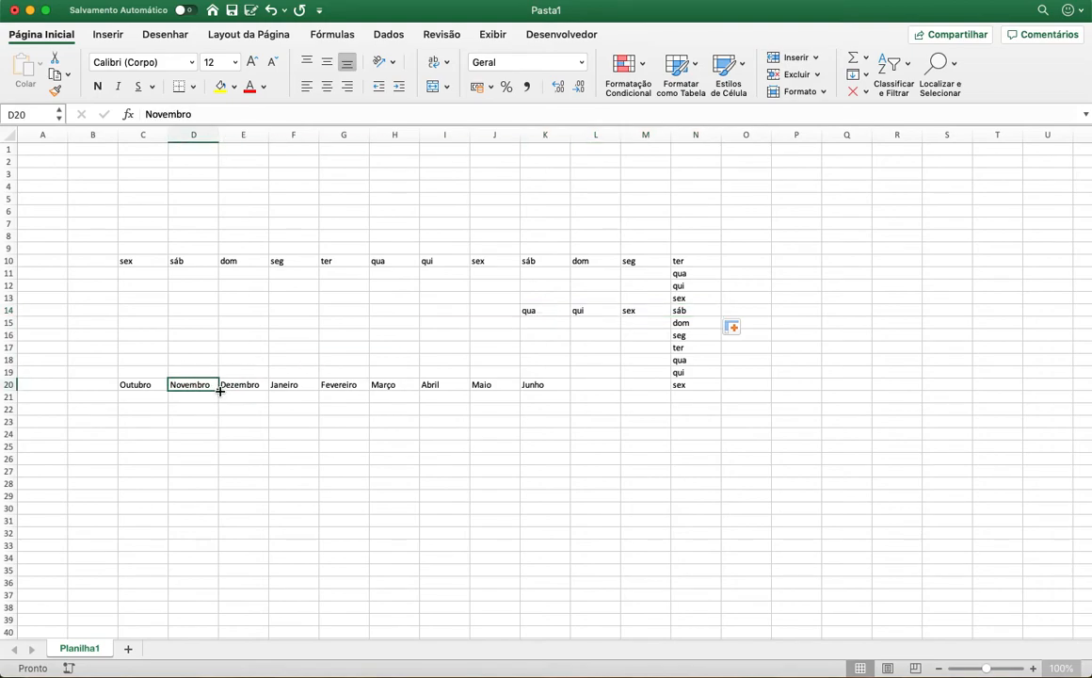
pyautogui.moveTo(218, 388); pyautogui.dragTo(218, 329)
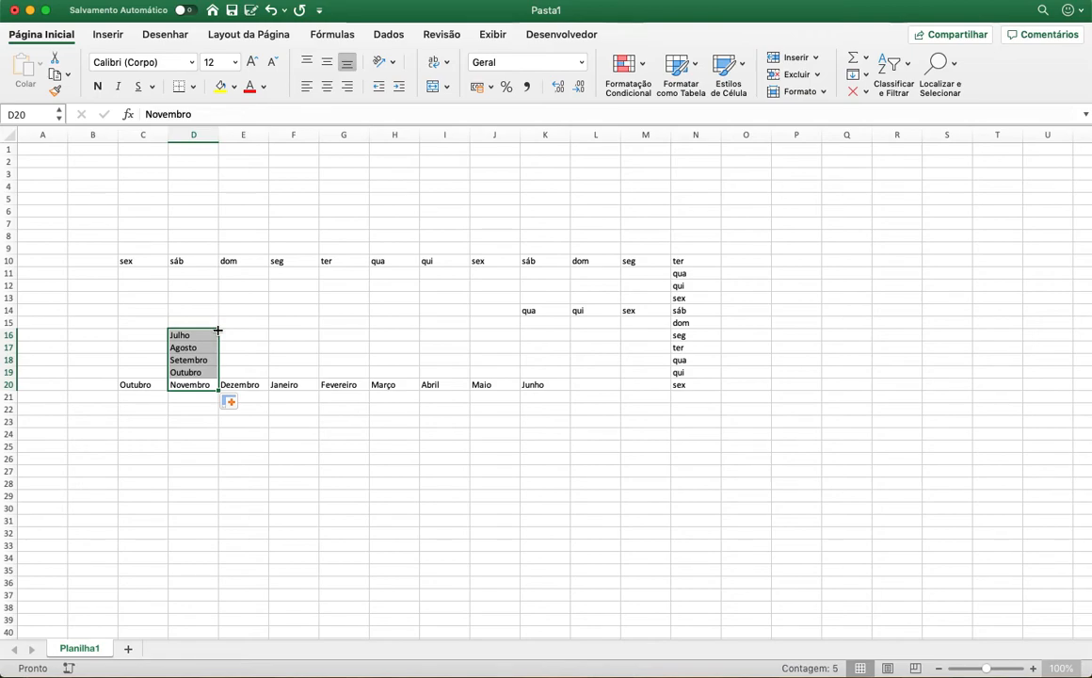
pyautogui.hscroll(1, 336, 298)
pyautogui.click(336, 298)
pyautogui.hscroll(-1, 127, 336)
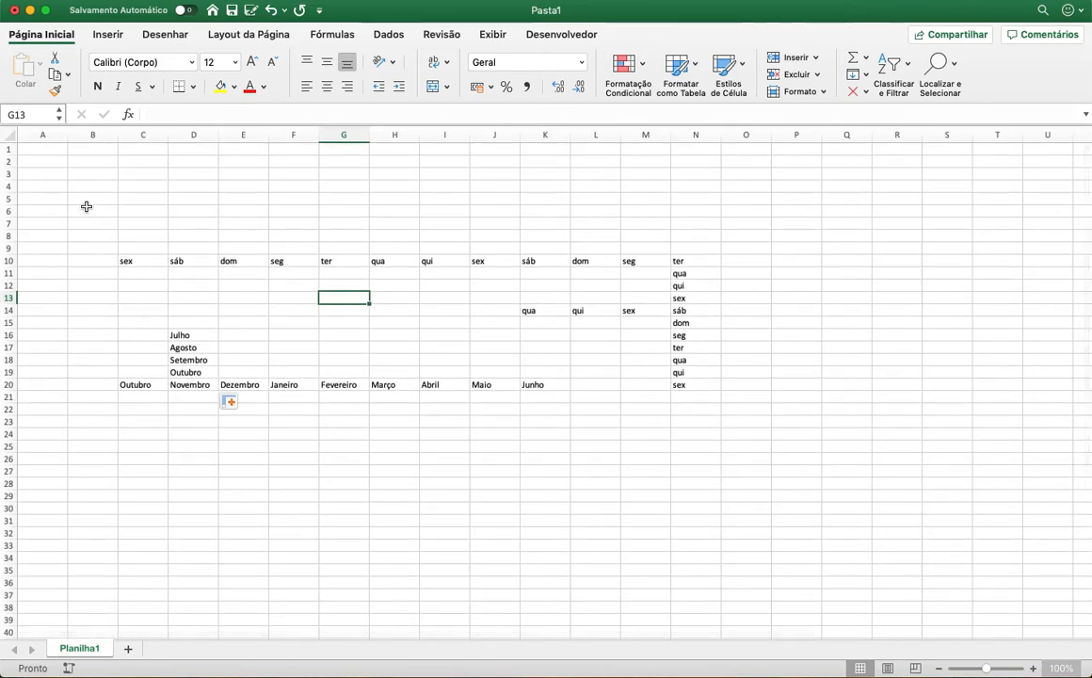
pyautogui.moveTo(86, 207); pyautogui.dragTo(695, 440)
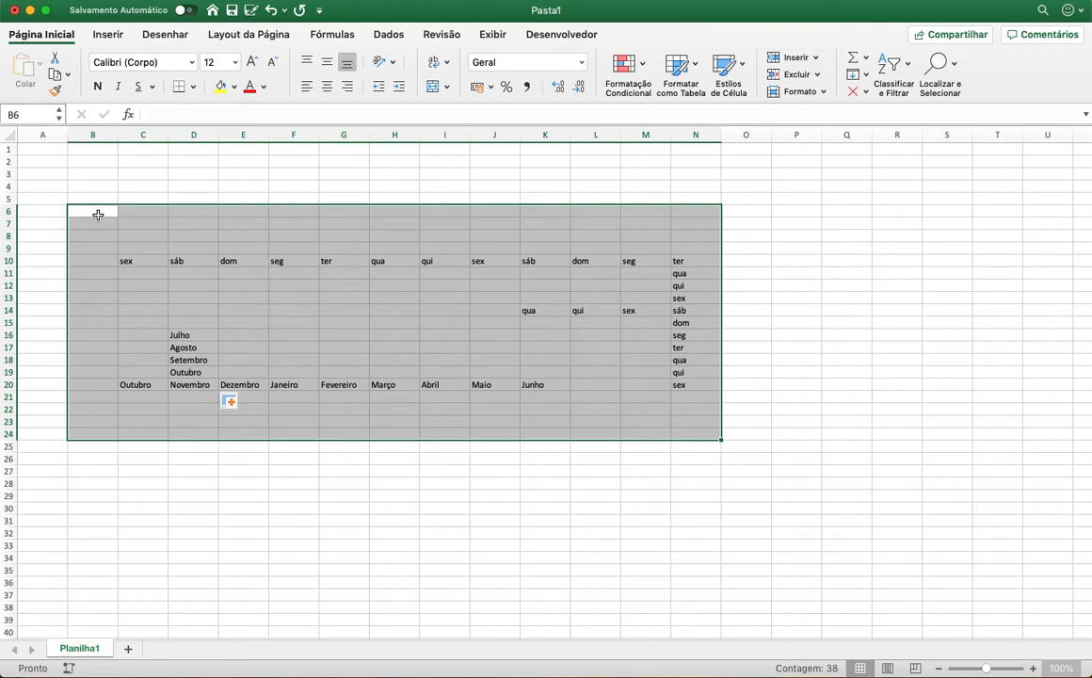
pyautogui.click(134, 230)
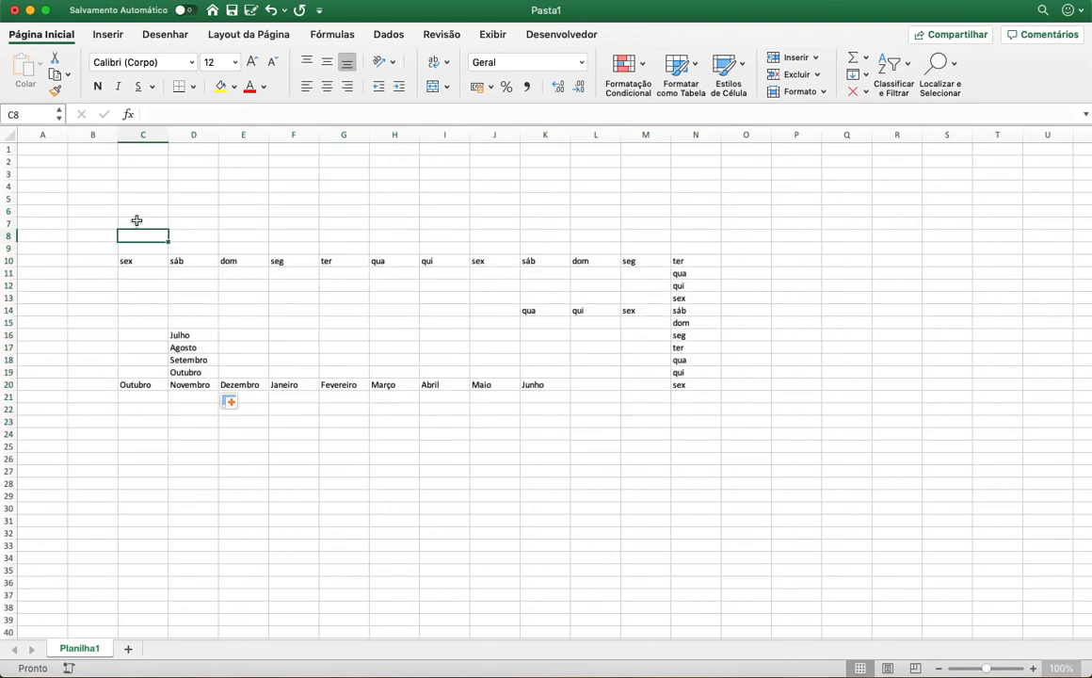
pyautogui.moveTo(140, 215); pyautogui.dragTo(128, 381)
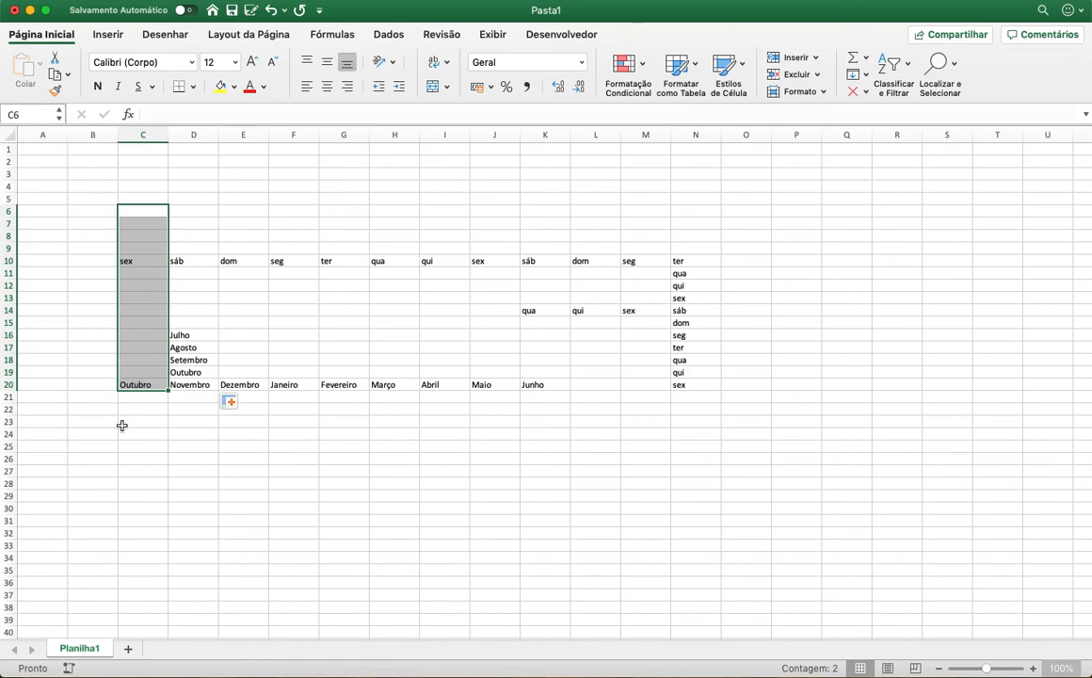
pyautogui.click(184, 285)
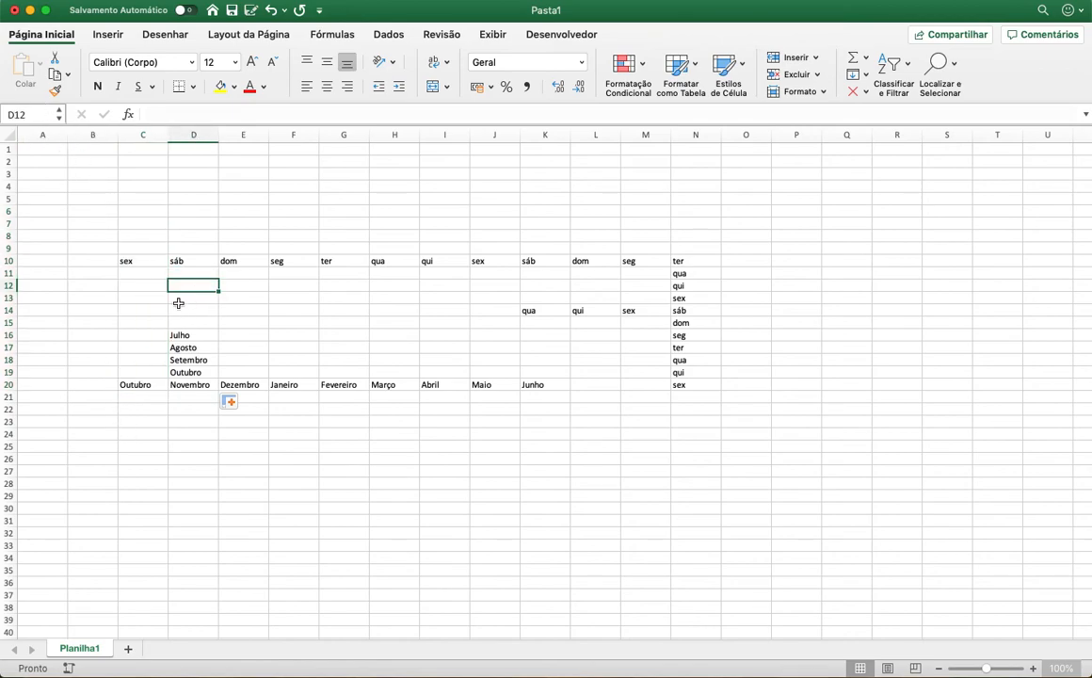
pyautogui.moveTo(129, 257); pyautogui.dragTo(461, 260)
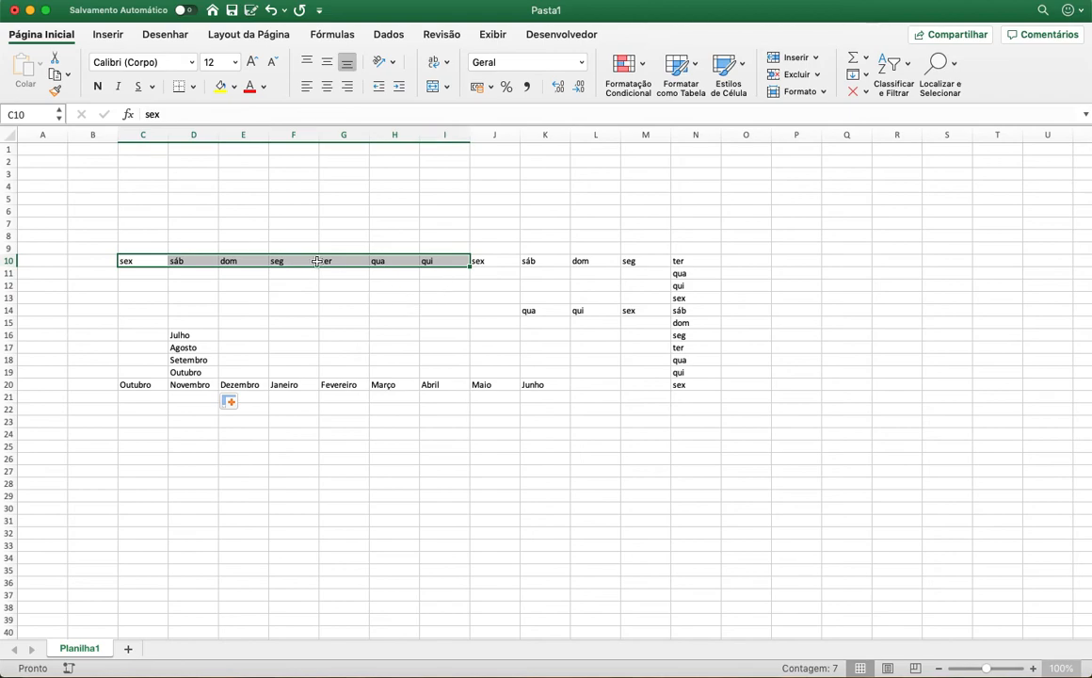
pyautogui.click(183, 288)
# Clear all the weekday and month entries from the range B7:N23
pyautogui.moveTo(98, 224); pyautogui.dragTo(695, 417)
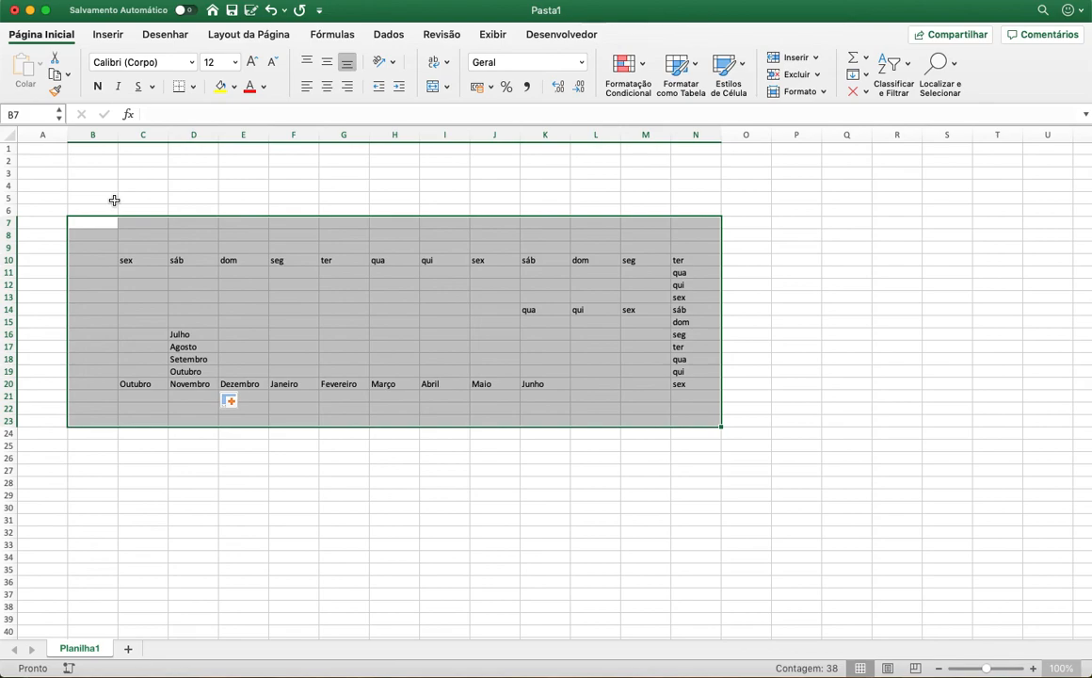
pyautogui.press('Delete')
pyautogui.hscroll(1, 283, 252)
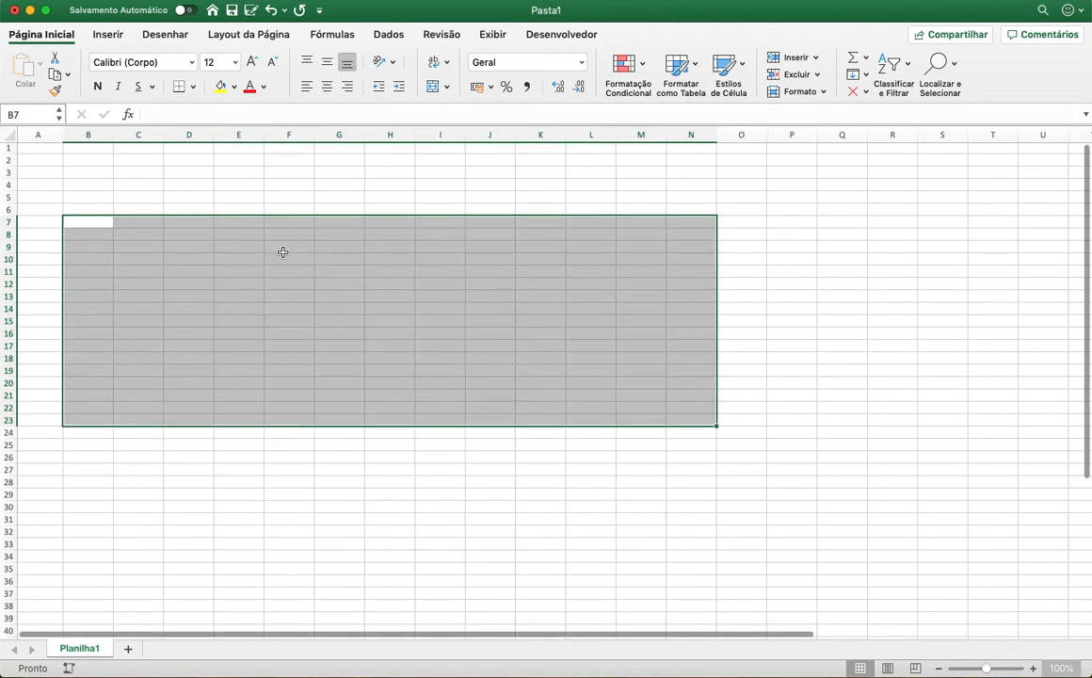
pyautogui.hscroll(-1, 283, 252)
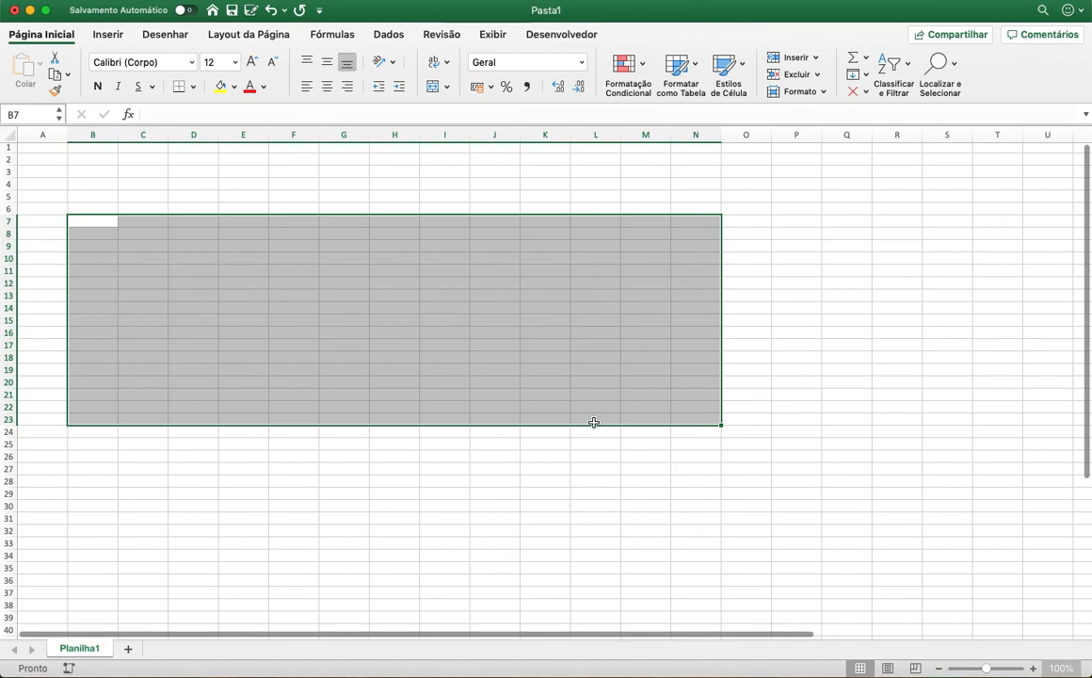